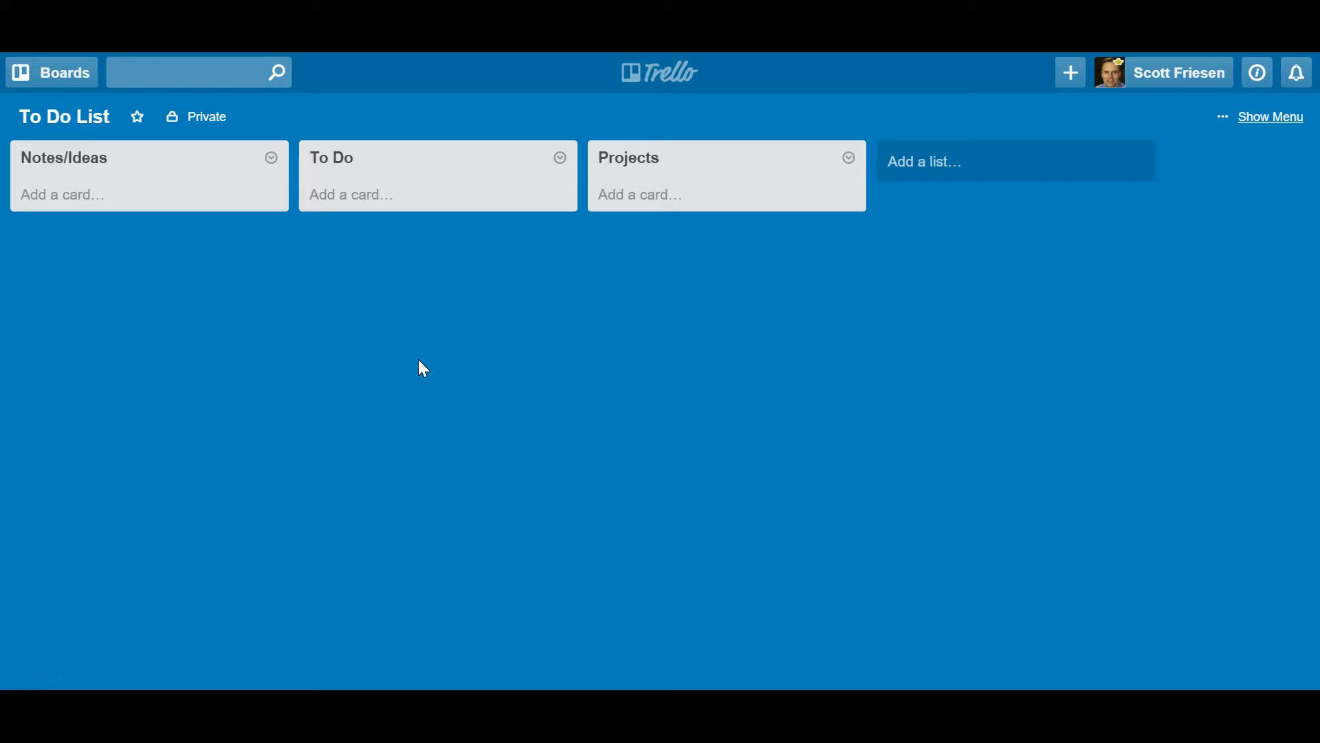
- Add cards Task 1, Task 2 and Task 3 to the To Do list
left_click(604, 360)
left_click(352, 196)
type("Task 1")
key("Return")
type("Task 2")
key("Return")
type("T")
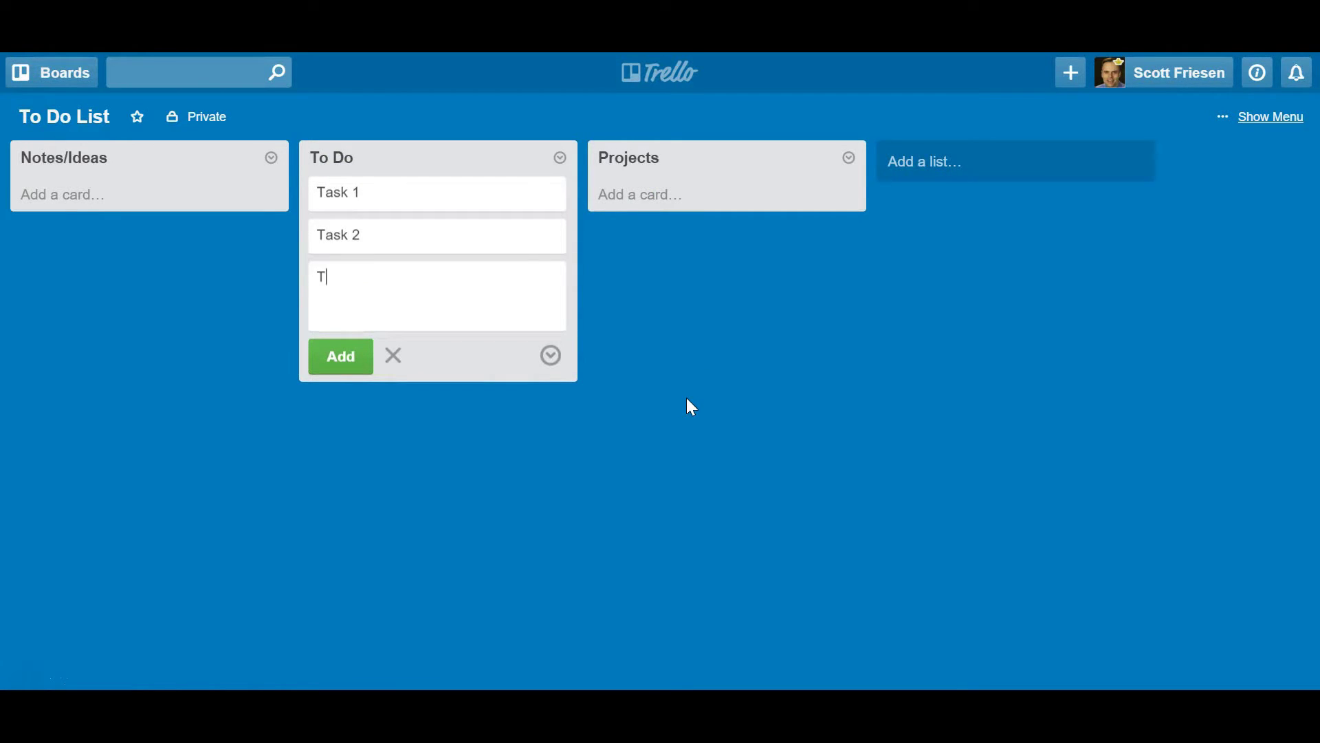
type("ask 3")
key("Return")
- Reorder the cards, moving Task 2 above Task 1 and Task 3 to the top
left_click(558, 536)
left_click_drag(449, 248, 452, 195)
mouse_move(415, 277)
left_mouse_down()
mouse_move(412, 221)
mouse_move(419, 280)
left_mouse_up()
- Give the Task 3 card a green label
left_click(443, 194)
left_click(930, 247)
left_click(968, 373)
left_click(1162, 272)
- Set Task 3's due date to Jan 29 and return to the board
left_click(934, 336)
left_click(1113, 481)
left_click(930, 558)
left_click(1008, 121)
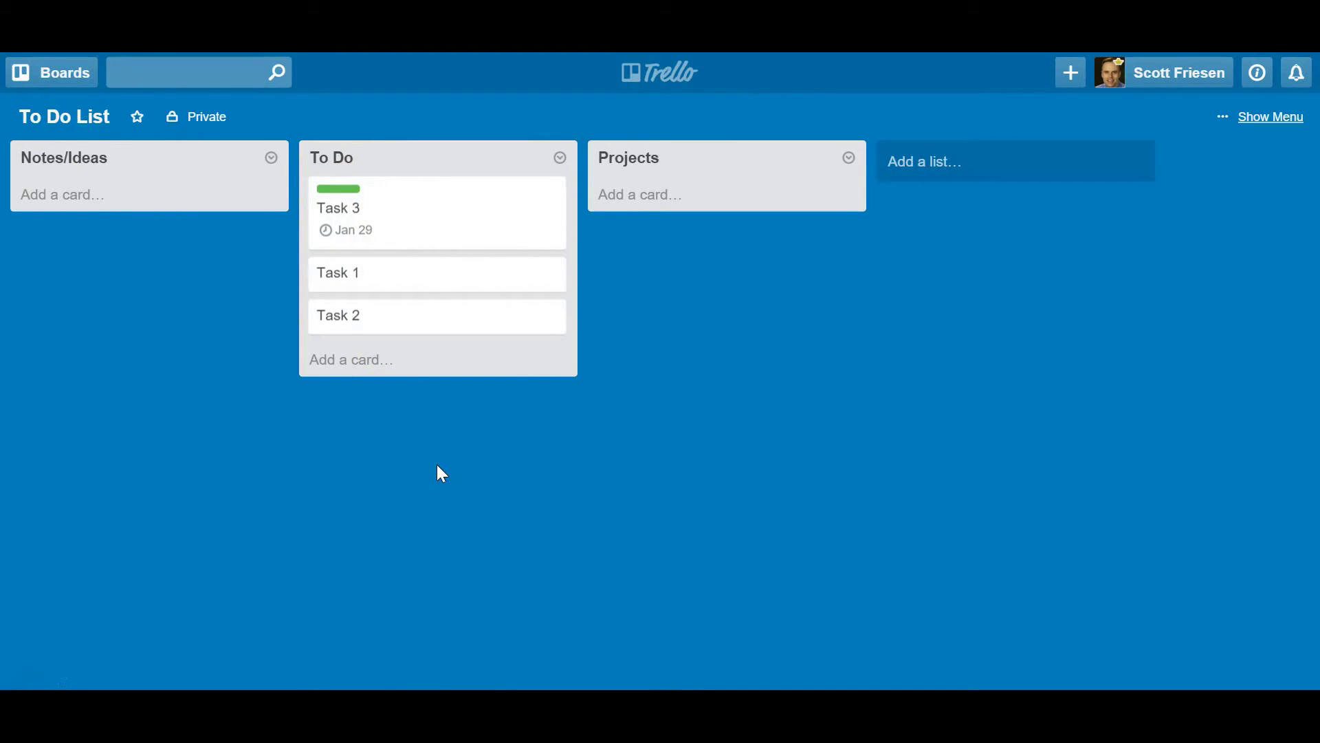
- Shuffle the Task 1, Task 2 and Task 3 cards, finishing with Task 1 back on top
left_click_drag(433, 285, 432, 199)
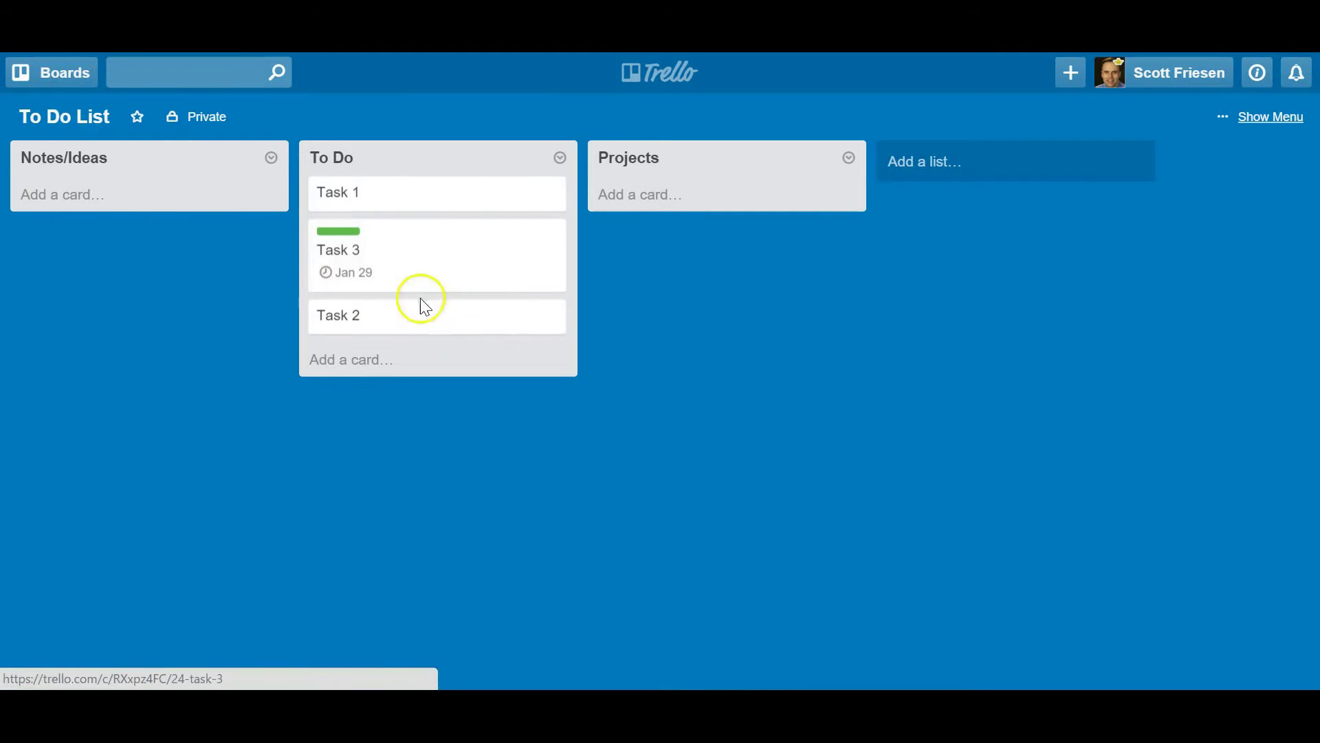
left_click_drag(410, 324, 418, 274)
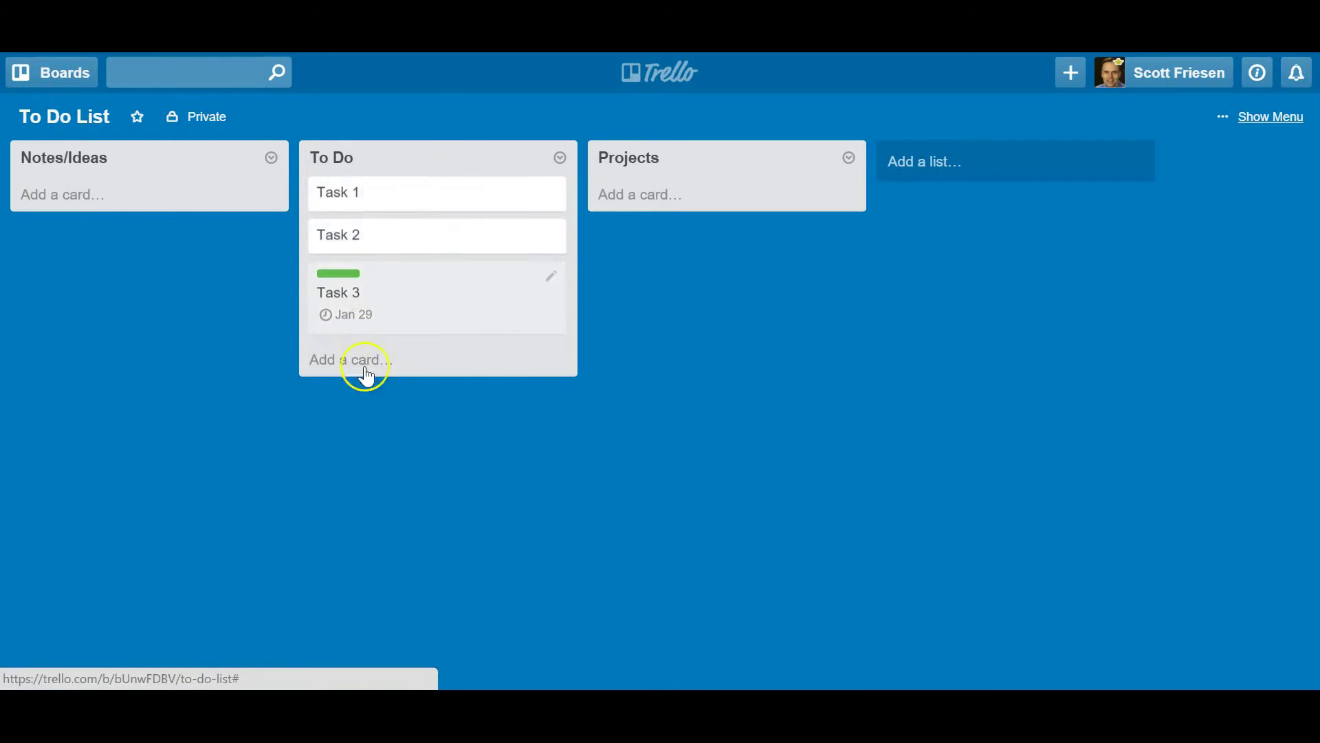
left_click_drag(383, 266, 386, 230)
left_click_drag(377, 274, 378, 193)
- Open the Task 3 card and begin editing its description
left_click(396, 238)
left_click(383, 250)
left_click(412, 251)
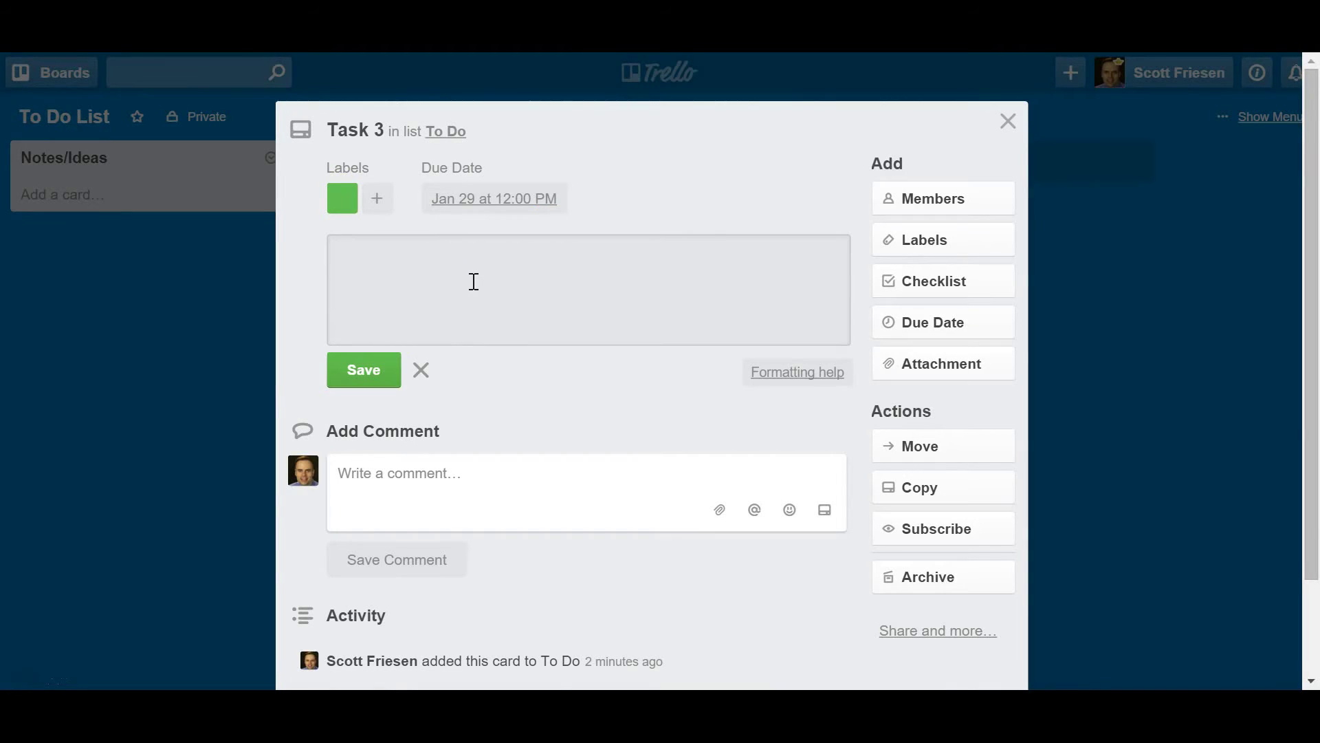
left_click(789, 513)
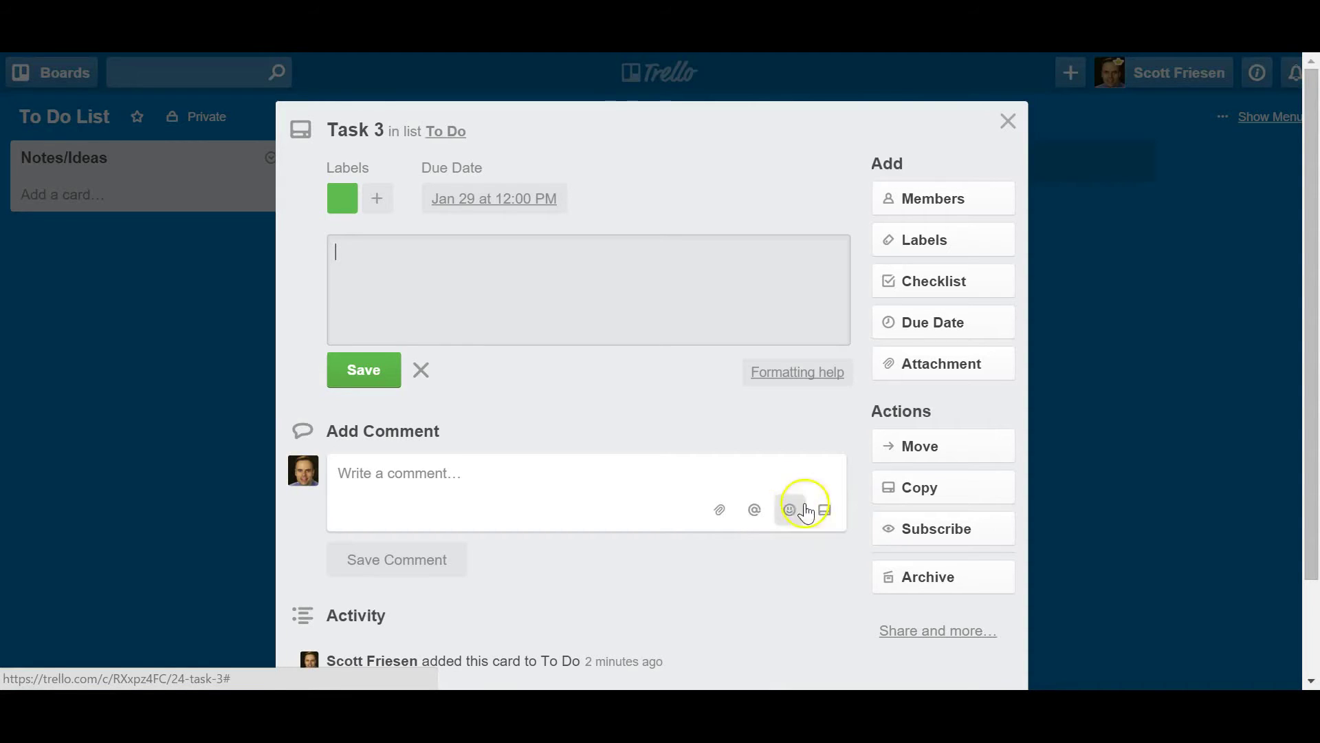
- Cancel the description edit and post a comment on Task 3 noting a call left a voicemail
left_click(421, 369)
left_click(441, 350)
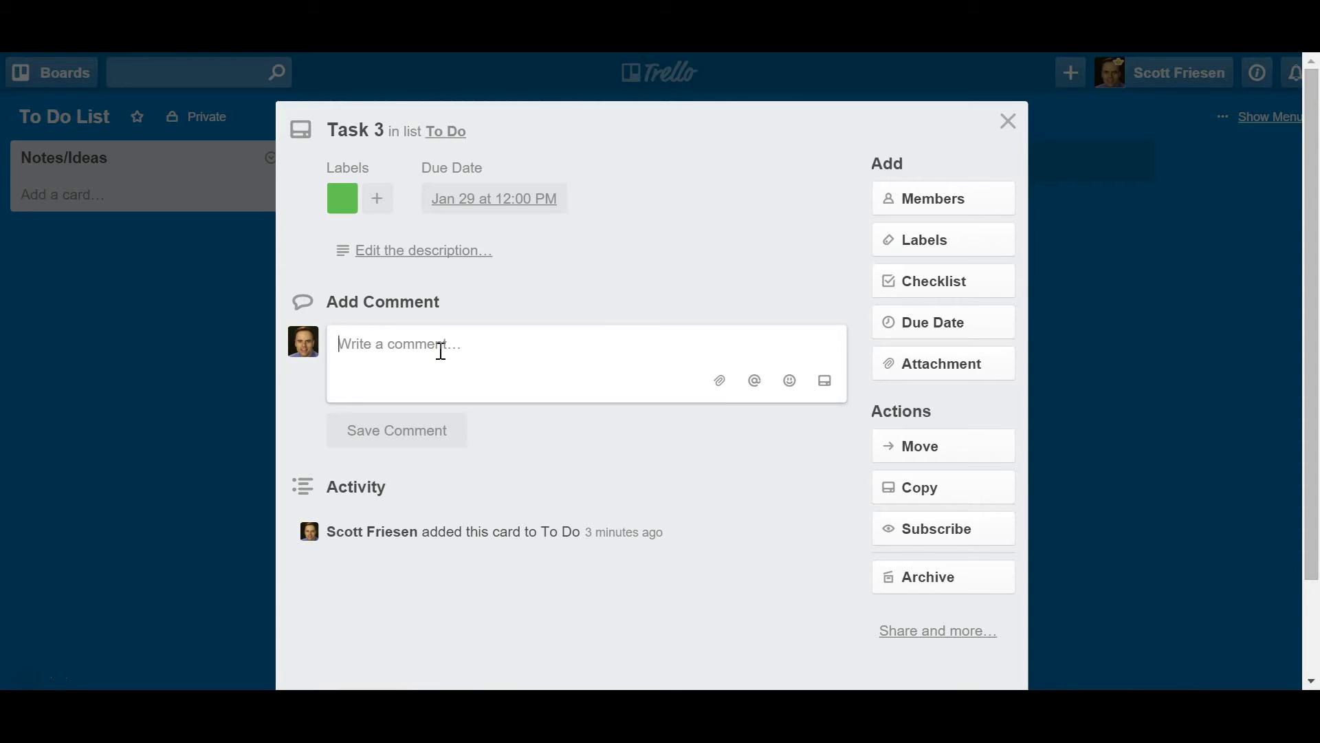
left_click(451, 350)
type("Tried to call Paul.  Left voicemail")
left_click(418, 421)
- Dismiss the Add Checklist popup without adding one and close Task 3's details
left_click(935, 280)
left_click(1162, 324)
left_click(754, 210)
left_click(1008, 121)
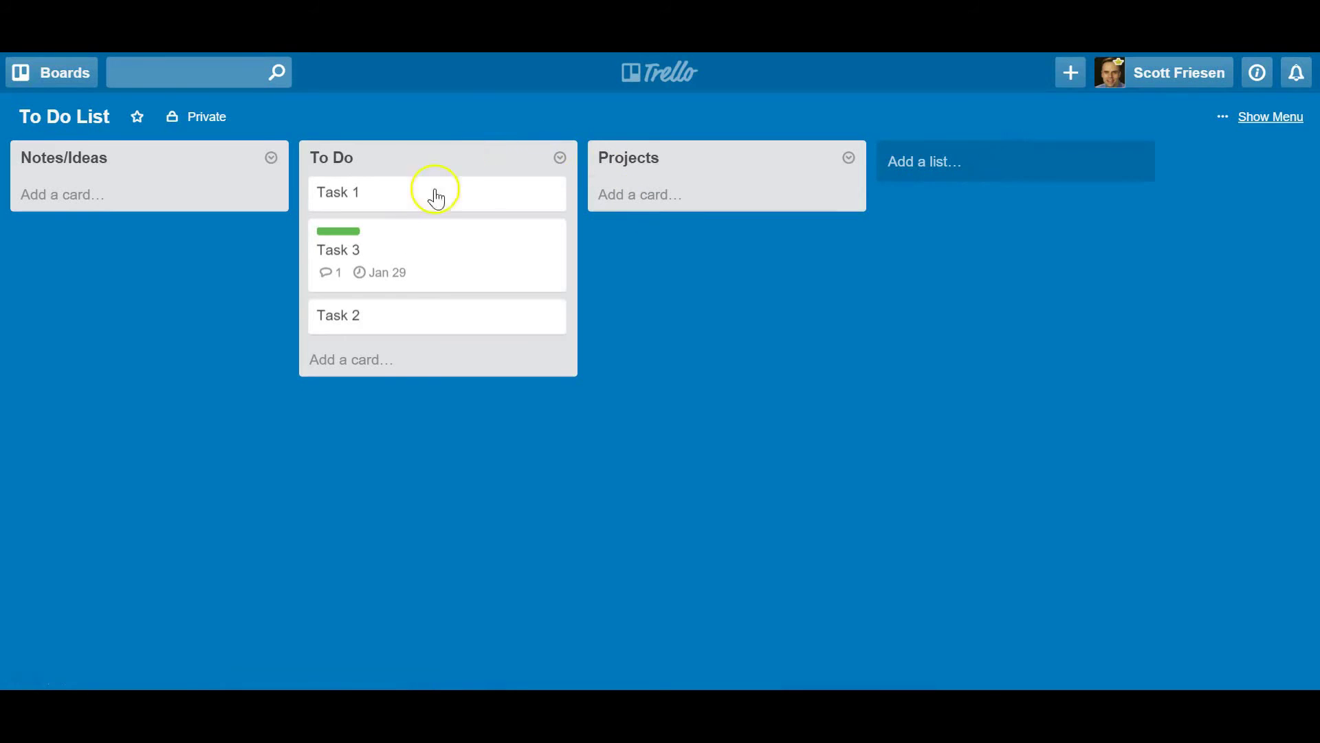
- Drag Task 2 up between Task 1 and Task 3
left_click_drag(440, 327, 426, 229)
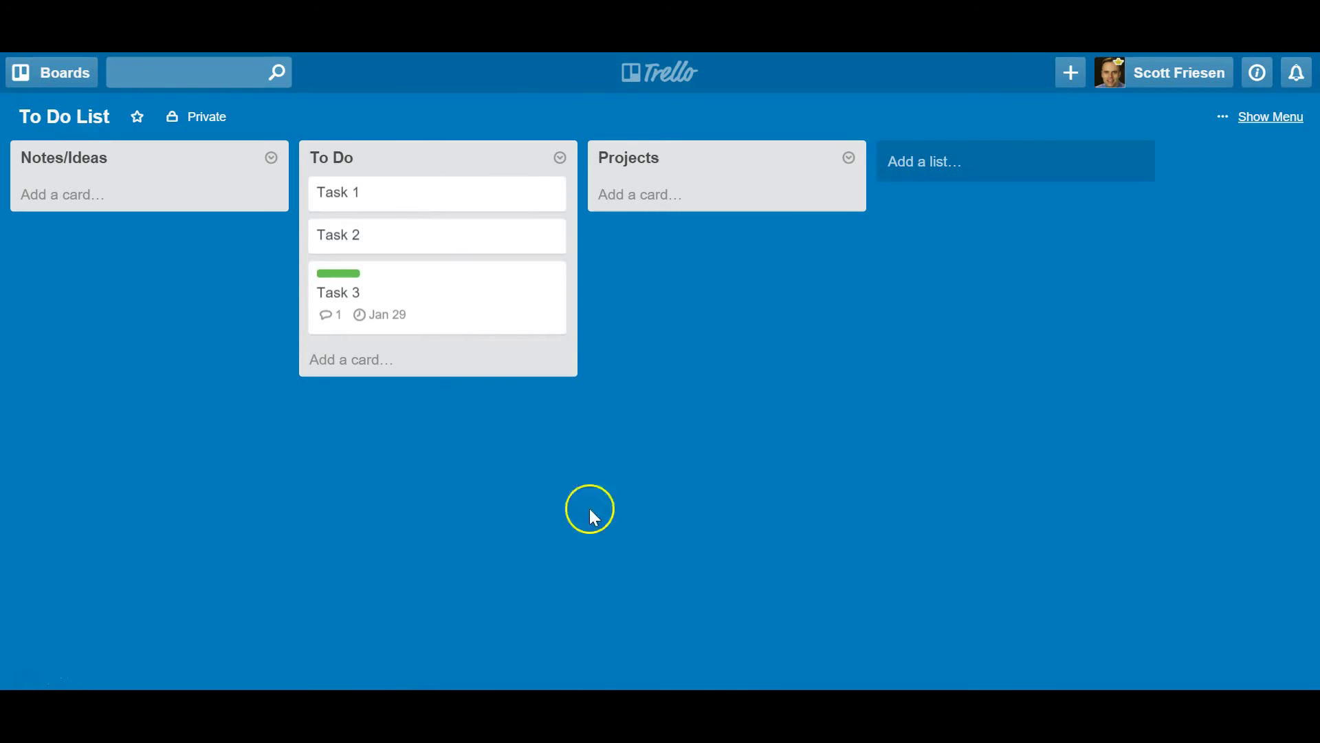